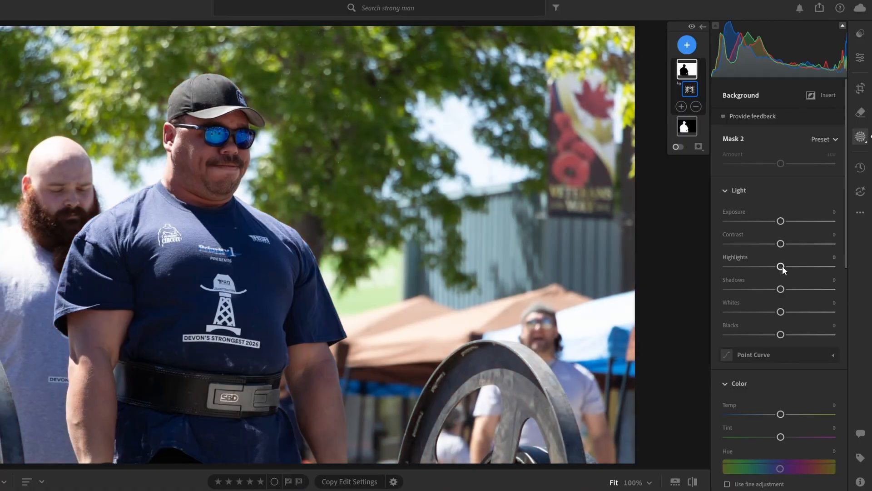
- Set the background mask's Dehaze to +49, Clarity to +25 and Saturation to +27
{"action": "scroll", "coordinate": [781, 266], "scroll_direction": "down", "scroll_amount": 10}
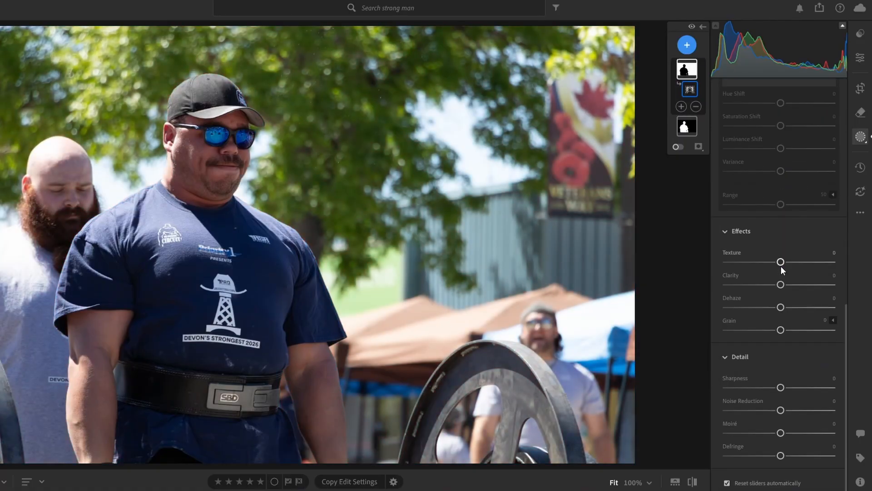
{"action": "left_click_drag", "start_coordinate": [781, 307], "coordinate": [794, 284]}
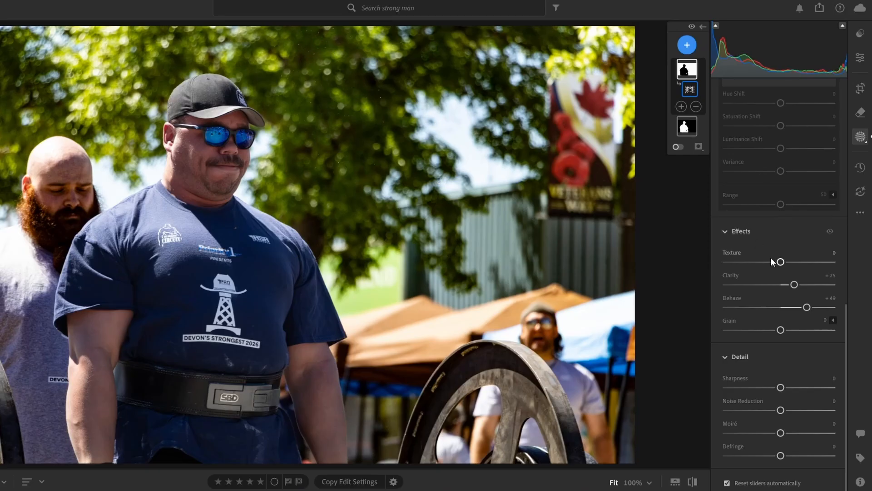
{"action": "scroll", "coordinate": [758, 288], "scroll_direction": "up", "scroll_amount": 6}
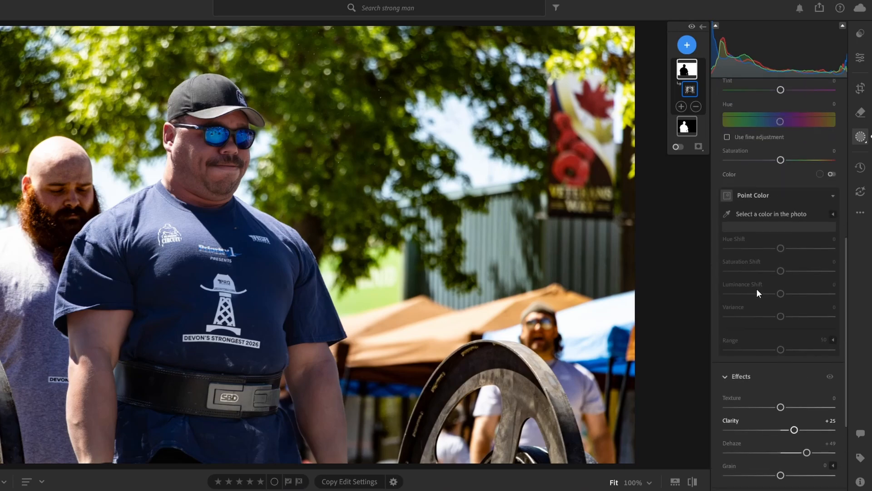
{"action": "left_click_drag", "start_coordinate": [780, 305], "coordinate": [795, 306]}
- Lower the background mask's Highlights to -100 and Whites to -31
{"action": "scroll", "coordinate": [774, 252], "scroll_direction": "up", "scroll_amount": 5}
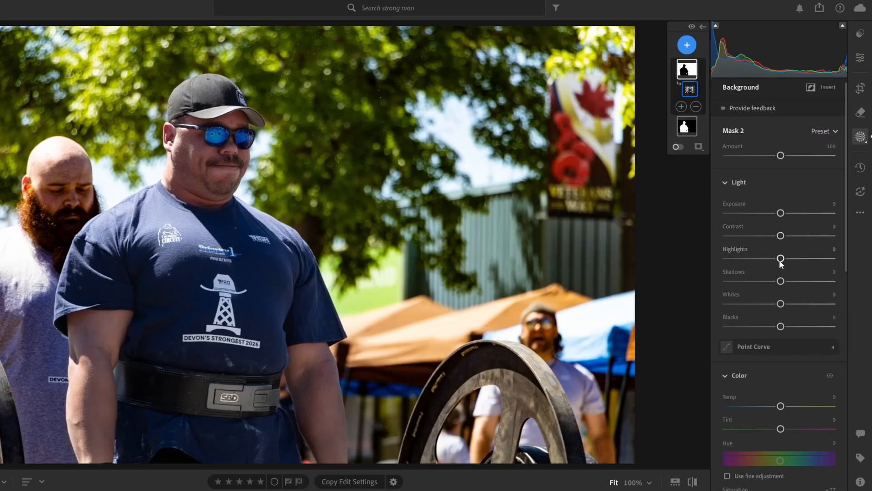
{"action": "left_click_drag", "start_coordinate": [780, 260], "coordinate": [708, 268]}
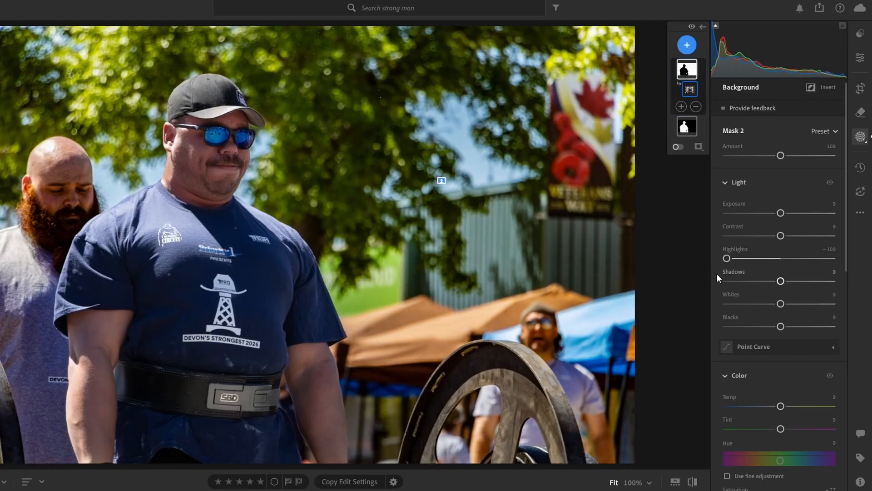
{"action": "left_click_drag", "start_coordinate": [782, 305], "coordinate": [765, 309]}
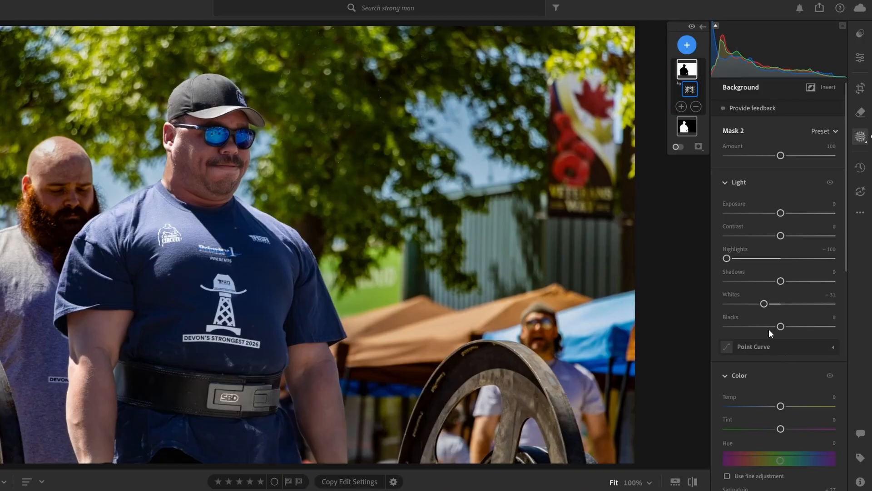
- Select the subject mask and set its Highlights to -100 and Blacks to -35
{"action": "mouse_move", "coordinate": [688, 126]}
{"action": "left_click", "coordinate": [688, 126]}
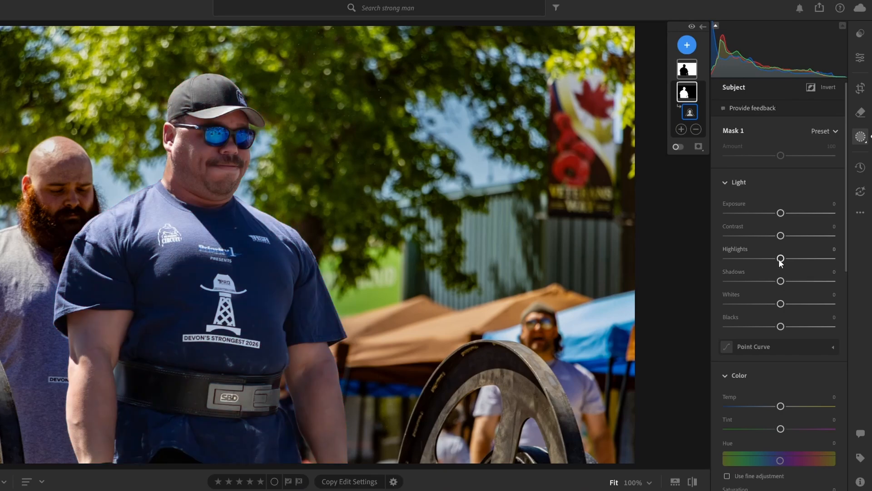
{"action": "left_click_drag", "start_coordinate": [780, 259], "coordinate": [722, 262]}
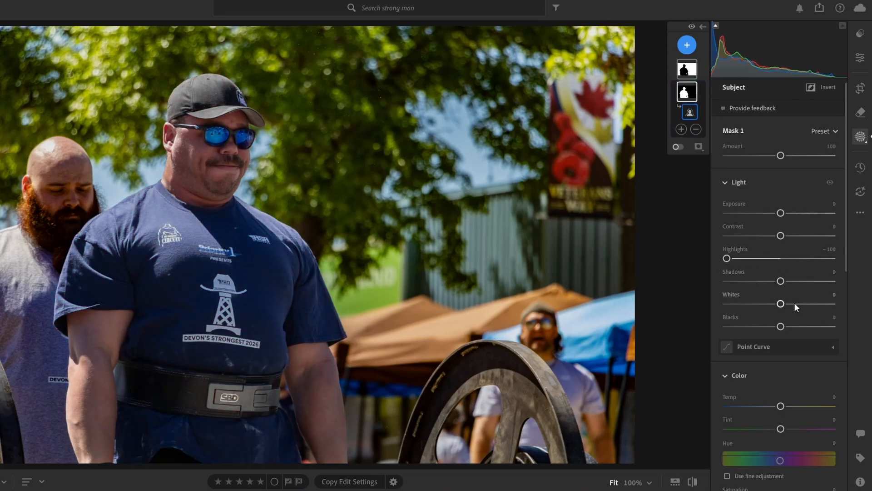
{"action": "left_click_drag", "start_coordinate": [780, 327], "coordinate": [763, 329]}
- Set the subject mask's Saturation to +8, Clarity to +27 and Dehaze to +21
{"action": "scroll", "coordinate": [795, 353], "scroll_direction": "down", "scroll_amount": 6}
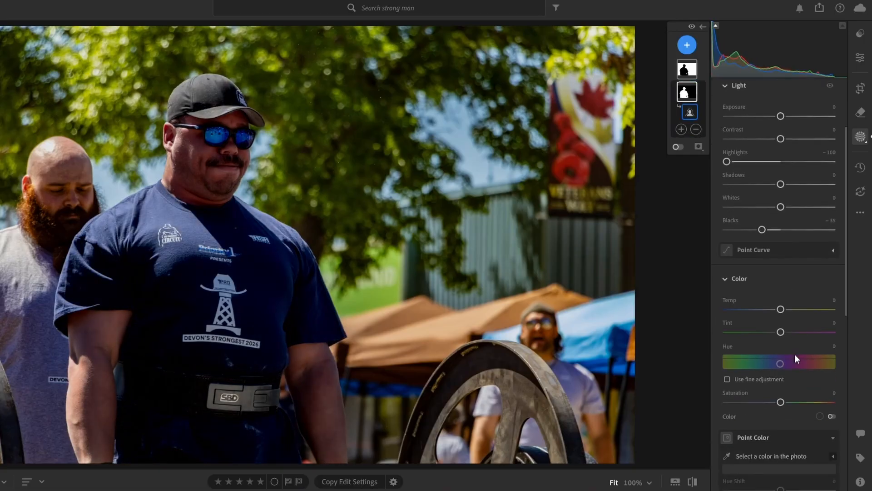
{"action": "left_click_drag", "start_coordinate": [780, 208], "coordinate": [785, 209]}
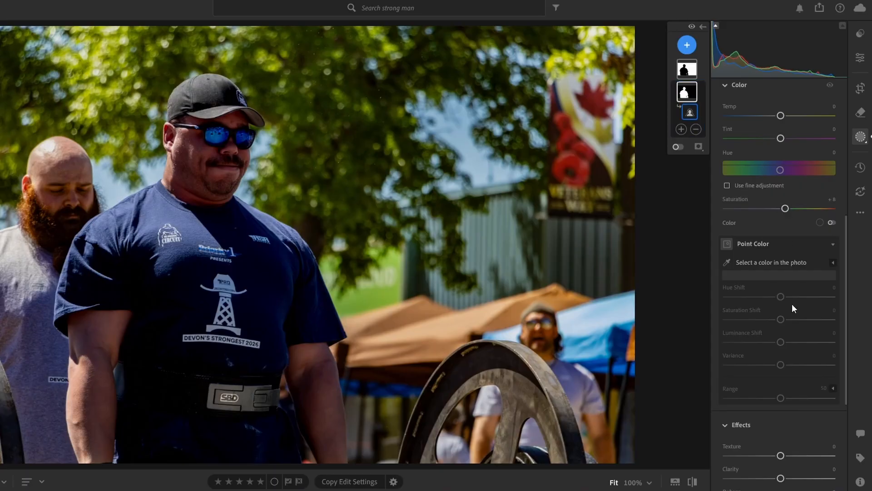
{"action": "scroll", "coordinate": [792, 303], "scroll_direction": "down", "scroll_amount": 3}
{"action": "mouse_move", "coordinate": [781, 356]}
{"action": "left_mouse_down"}
{"action": "mouse_move", "coordinate": [795, 333]}
{"action": "mouse_move", "coordinate": [790, 355]}
{"action": "left_mouse_up"}
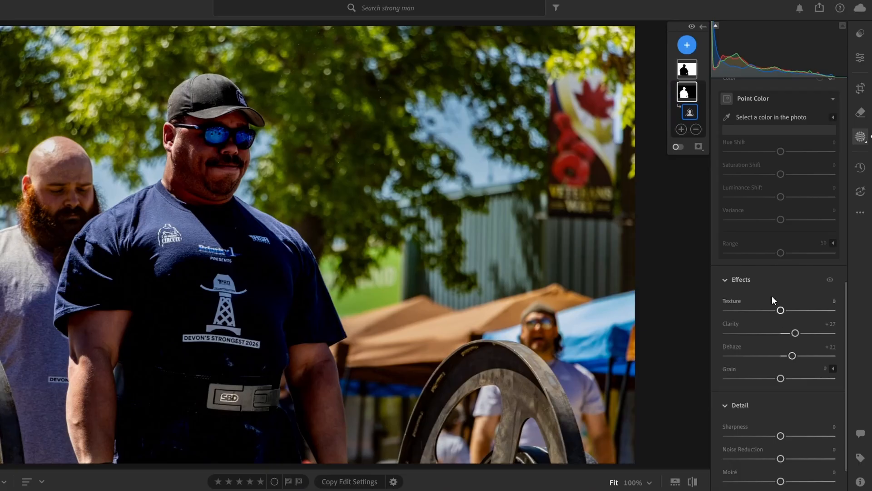
- Brighten the subject mask by setting Shadows to +48 and Exposure to +0.32
{"action": "scroll", "coordinate": [773, 295], "scroll_direction": "up", "scroll_amount": 10}
{"action": "scroll", "coordinate": [777, 296], "scroll_direction": "up", "scroll_amount": 4}
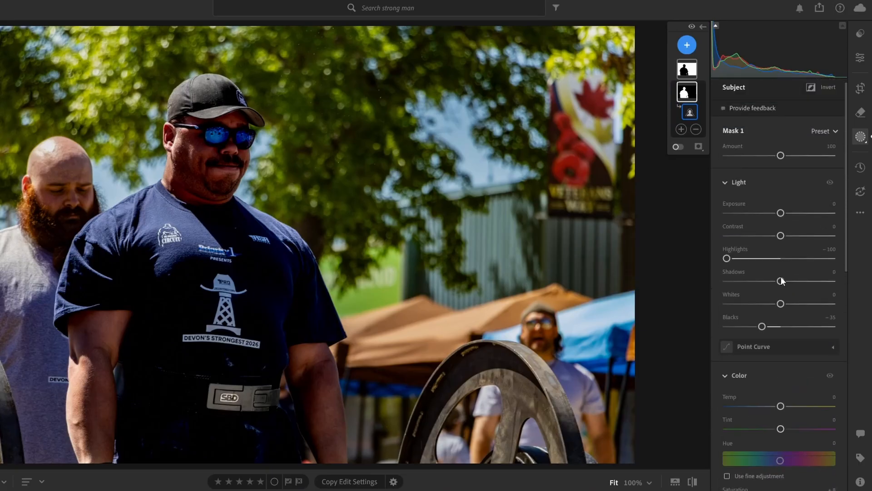
{"action": "left_click_drag", "start_coordinate": [781, 280], "coordinate": [806, 282]}
{"action": "scroll", "coordinate": [775, 197], "scroll_direction": "up", "scroll_amount": 1}
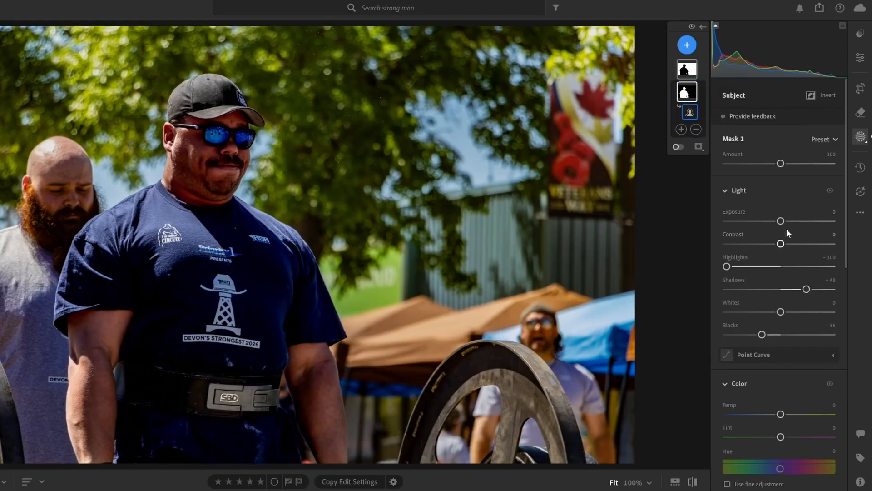
{"action": "left_click_drag", "start_coordinate": [781, 220], "coordinate": [786, 221]}
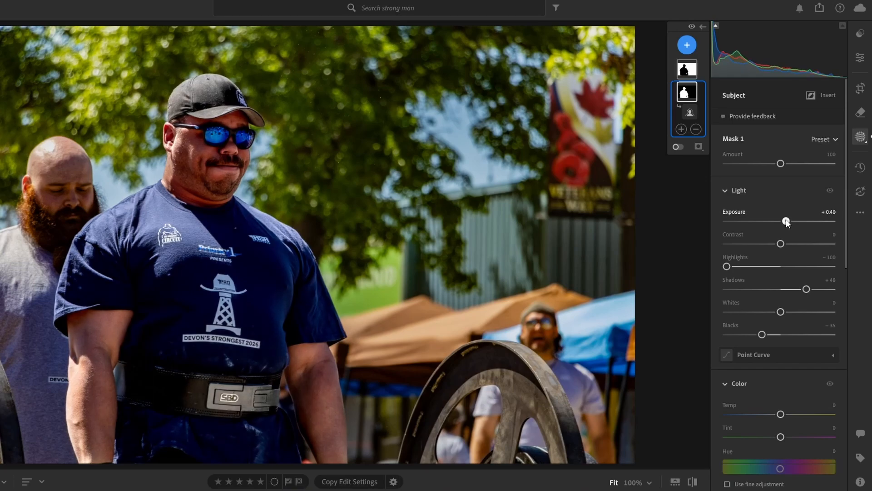
{"action": "left_click_drag", "start_coordinate": [786, 220], "coordinate": [785, 220]}
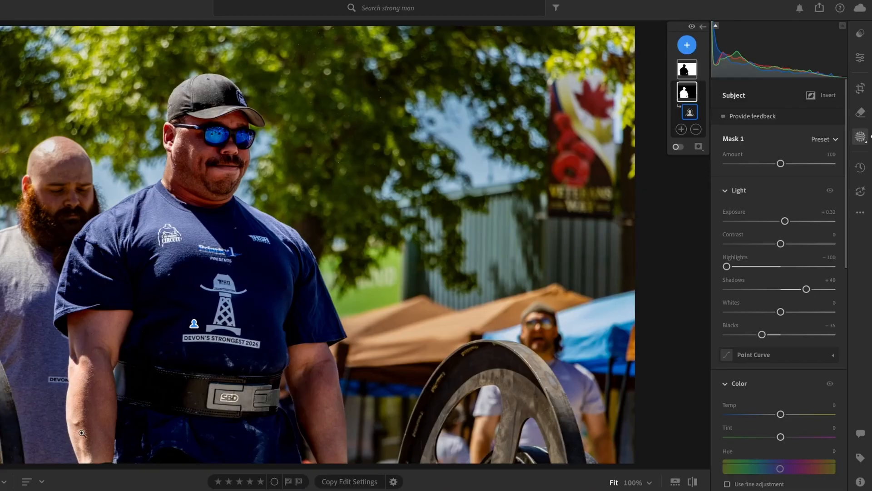
- Sample the blue of the athlete's sunglasses as a point color and set Hue Shift to -18, Saturation Shift to +16 and Luminance Shift to +21
{"action": "scroll", "coordinate": [804, 404], "scroll_direction": "down", "scroll_amount": 5}
{"action": "scroll", "coordinate": [799, 400], "scroll_direction": "down", "scroll_amount": 3}
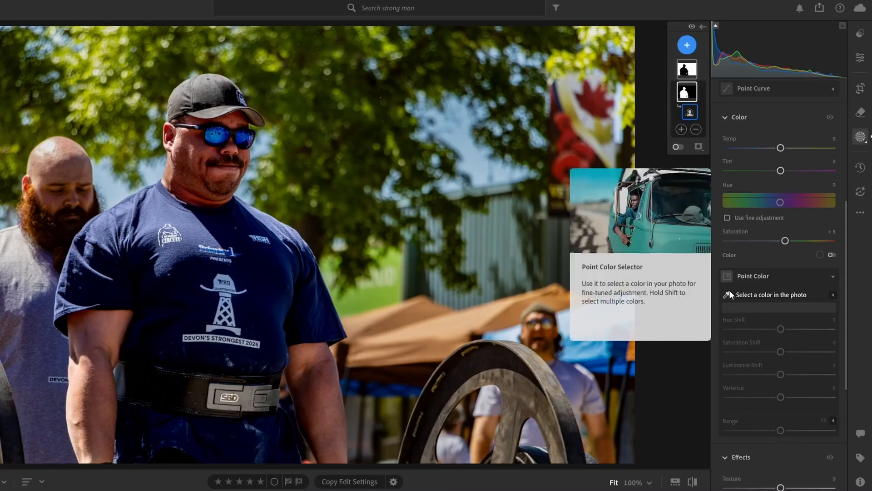
{"action": "left_click", "coordinate": [726, 294]}
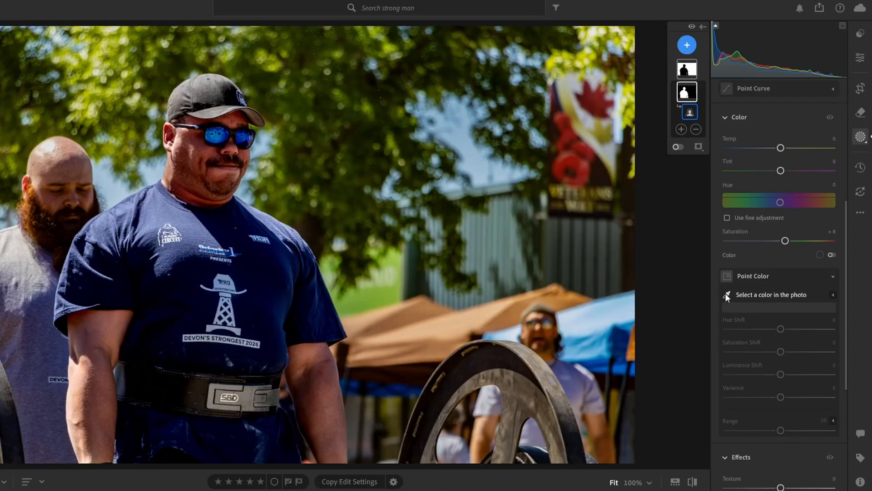
{"action": "left_click", "coordinate": [217, 134]}
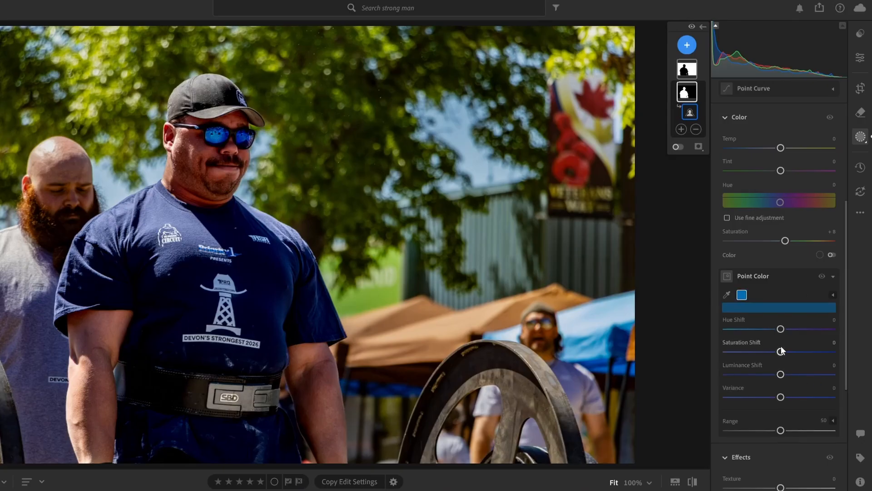
{"action": "left_click_drag", "start_coordinate": [781, 326], "coordinate": [773, 329]}
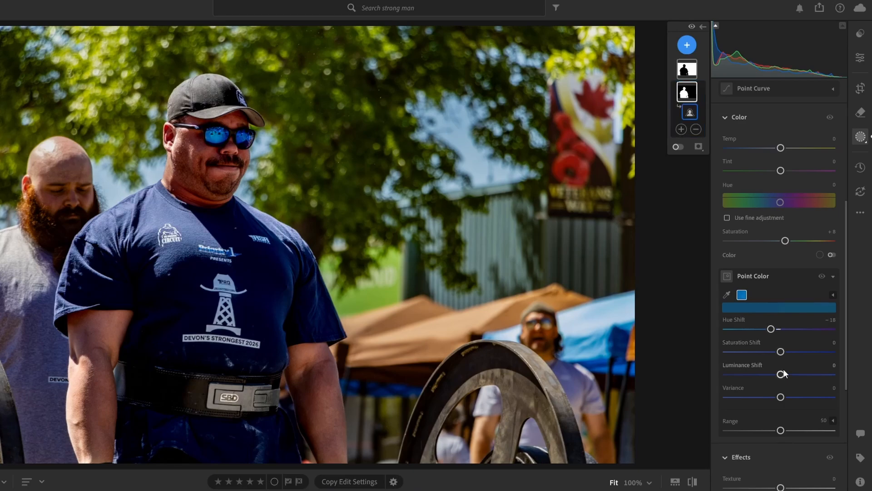
{"action": "left_click_drag", "start_coordinate": [781, 353], "coordinate": [793, 374]}
- Try a stronger Contrast of +35 on the subject mask, then settle on -2
{"action": "scroll", "coordinate": [772, 191], "scroll_direction": "up", "scroll_amount": 5}
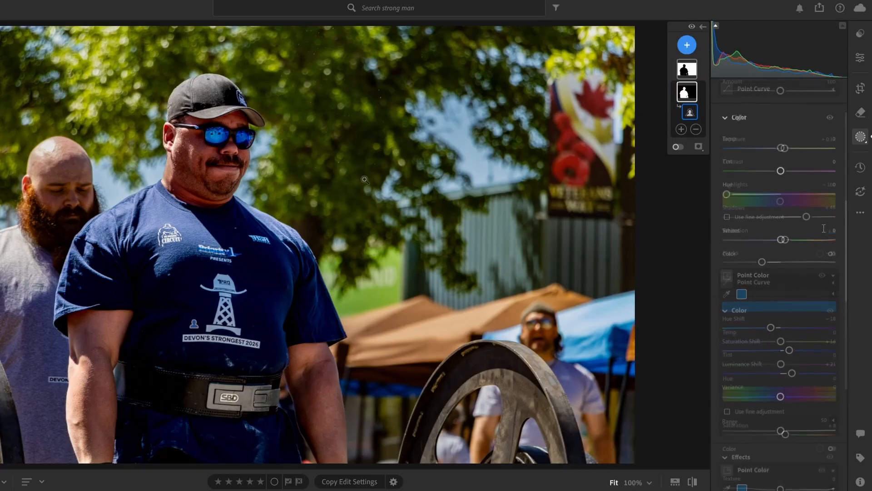
{"action": "left_click_drag", "start_coordinate": [780, 171], "coordinate": [799, 175]}
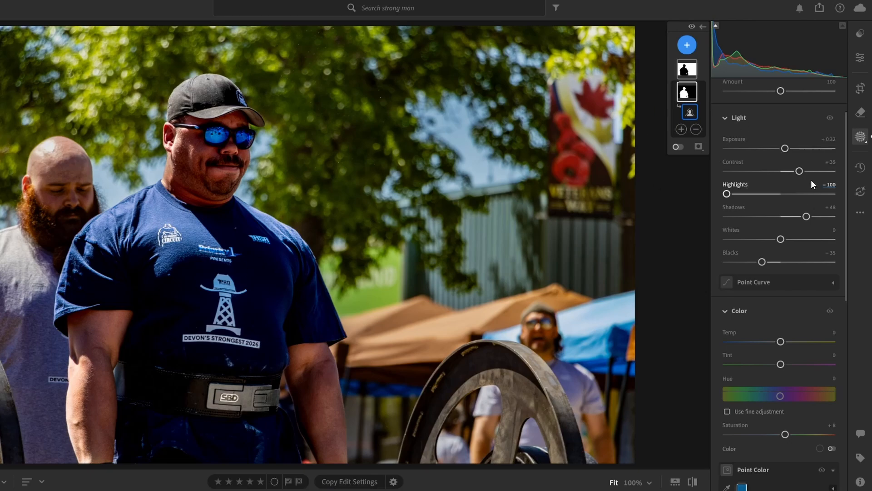
{"action": "left_click_drag", "start_coordinate": [799, 171], "coordinate": [782, 173]}
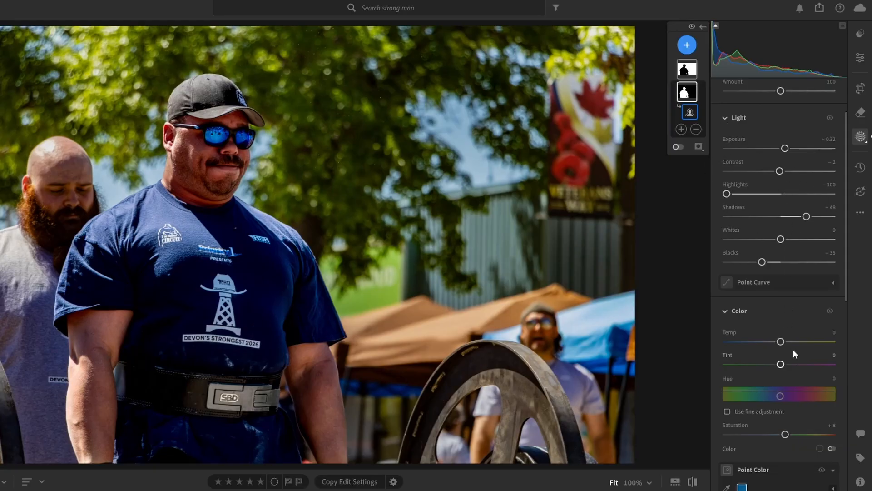
- Select the background mask and raise its Texture moderately
{"action": "scroll", "coordinate": [794, 352], "scroll_direction": "down", "scroll_amount": 3}
{"action": "scroll", "coordinate": [796, 354], "scroll_direction": "down", "scroll_amount": 4}
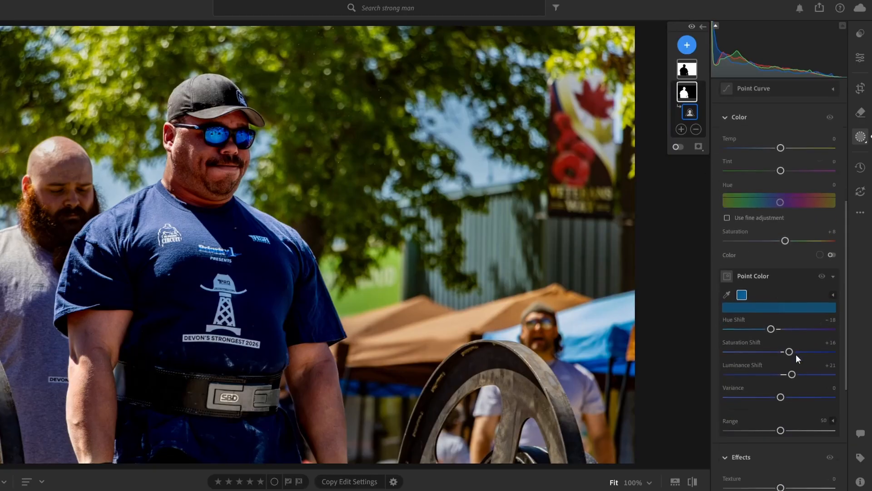
{"action": "left_click", "coordinate": [686, 69]}
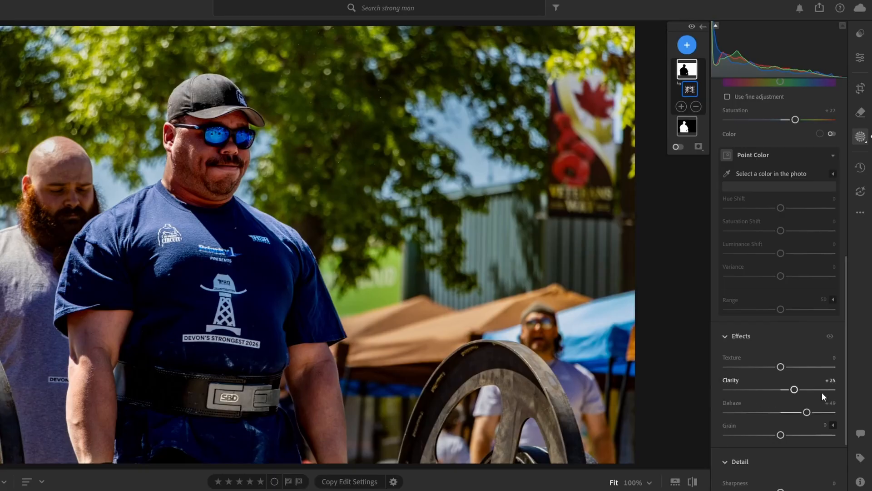
{"action": "scroll", "coordinate": [772, 363], "scroll_direction": "down", "scroll_amount": 3}
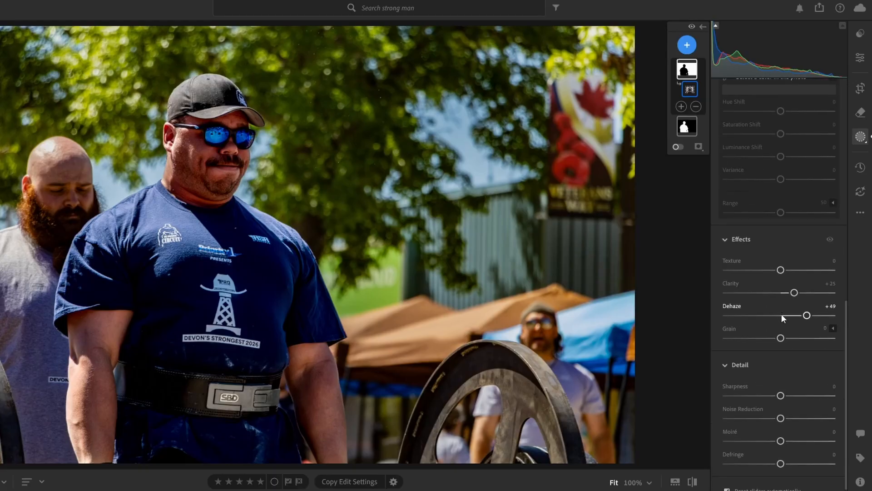
{"action": "left_click_drag", "start_coordinate": [781, 269], "coordinate": [793, 271]}
{"action": "scroll", "coordinate": [795, 295], "scroll_direction": "up", "scroll_amount": 10}
{"action": "scroll", "coordinate": [799, 322], "scroll_direction": "up", "scroll_amount": 5}
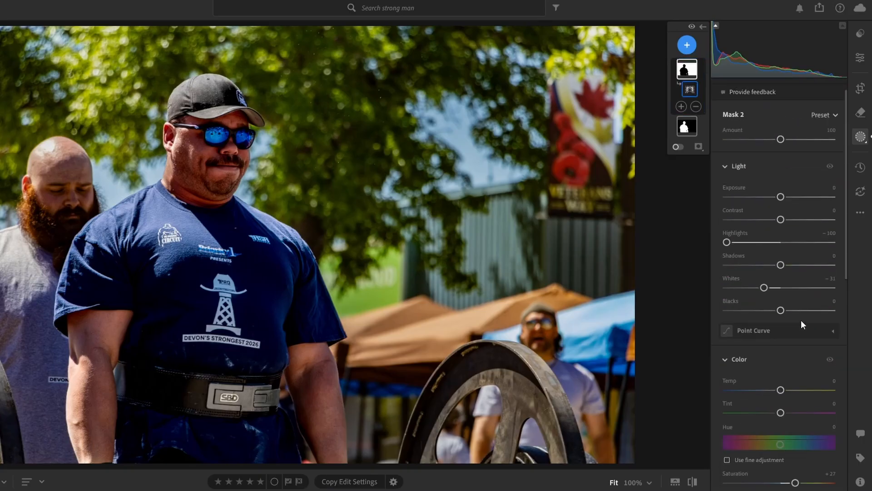
- Return to the global edit settings and increase the whole photo's Sharpening
{"action": "left_click", "coordinate": [860, 57]}
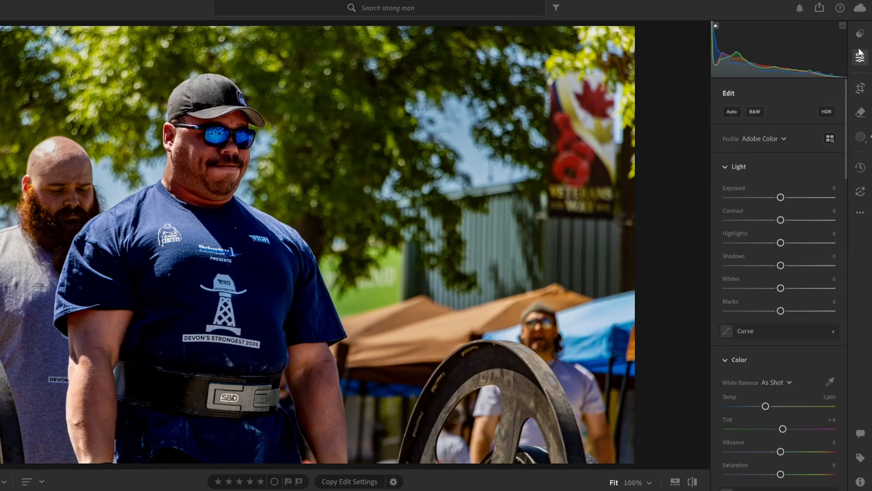
{"action": "scroll", "coordinate": [791, 219], "scroll_direction": "down", "scroll_amount": 12}
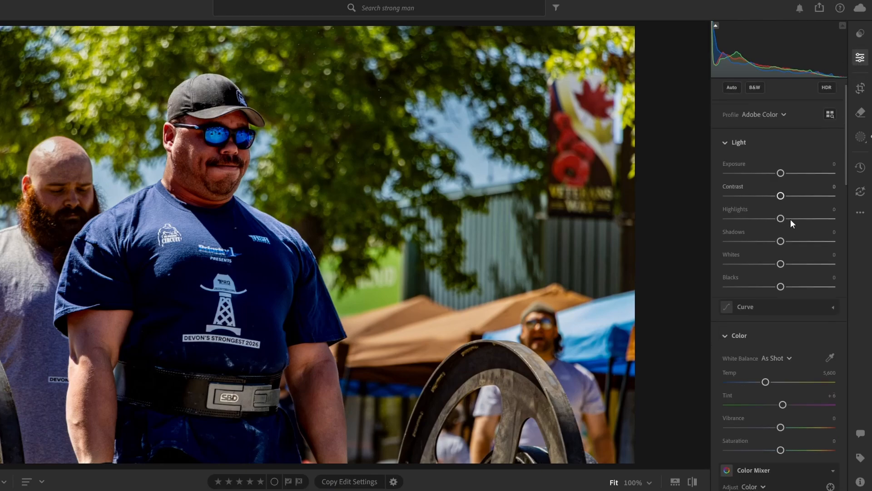
{"action": "scroll", "coordinate": [794, 360], "scroll_direction": "down", "scroll_amount": 6}
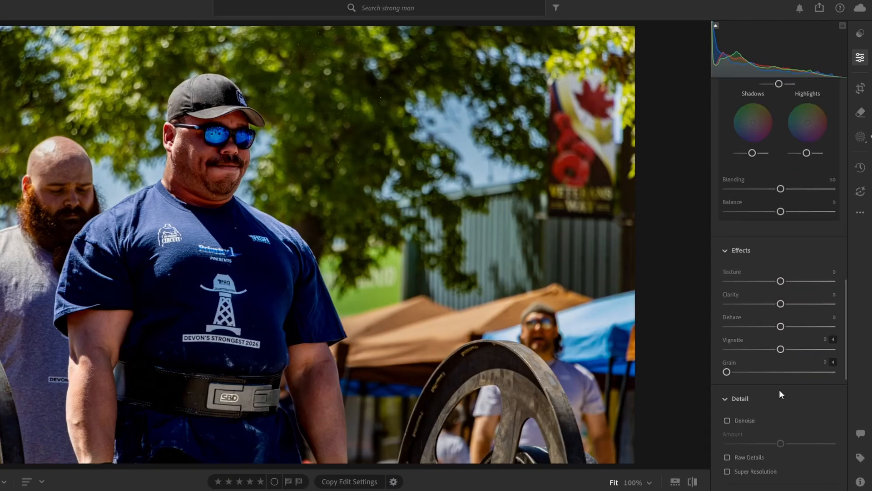
{"action": "scroll", "coordinate": [752, 367], "scroll_direction": "down", "scroll_amount": 5}
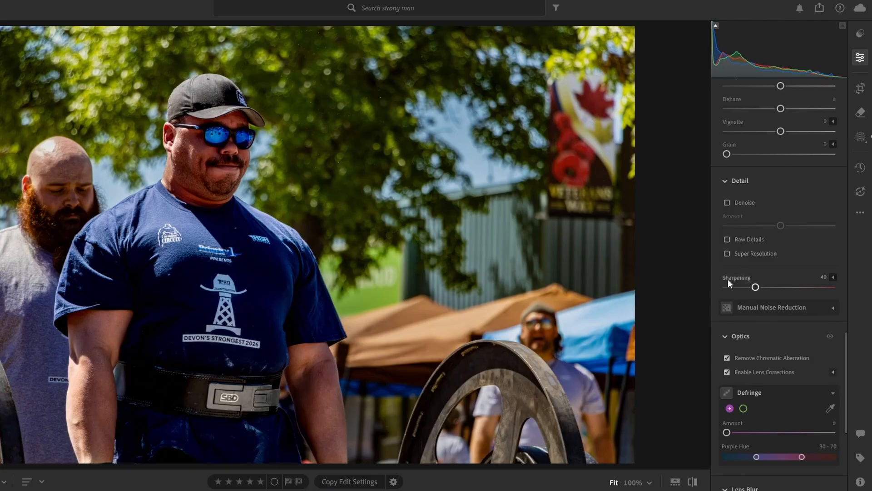
{"action": "left_click_drag", "start_coordinate": [755, 287], "coordinate": [778, 288]}
{"action": "scroll", "coordinate": [772, 285], "scroll_direction": "down", "scroll_amount": 6}
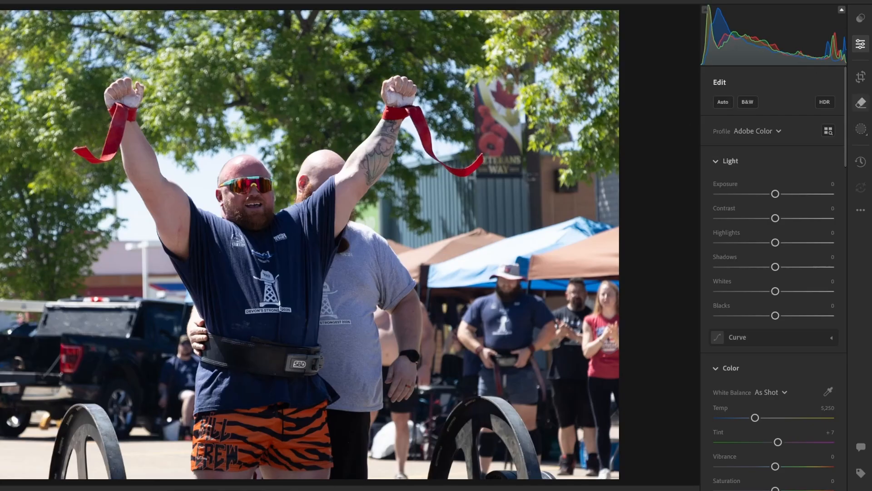
- Crop the photo of the athlete with raised arms slightly tighter at 3 x 2 and reposition the image within the frame
{"action": "left_click", "coordinate": [860, 76]}
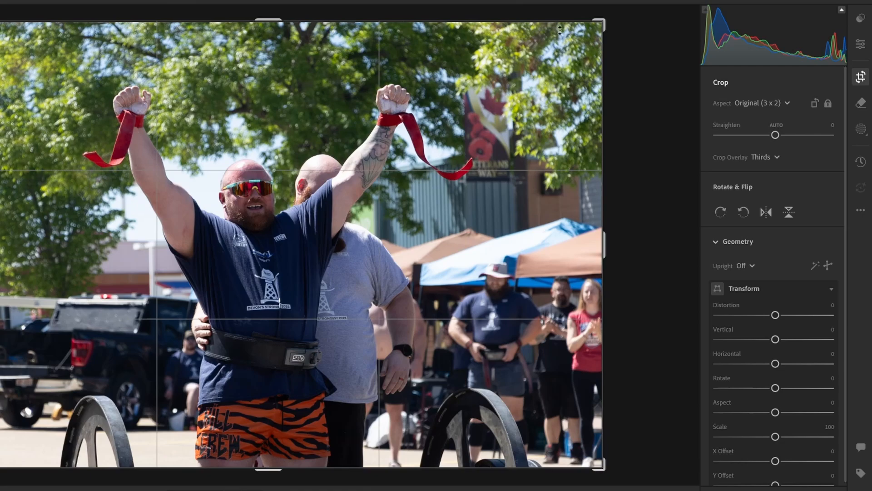
{"action": "left_click_drag", "start_coordinate": [603, 22], "coordinate": [585, 28]}
{"action": "mouse_move", "coordinate": [520, 116]}
{"action": "left_mouse_down"}
{"action": "mouse_move", "coordinate": [500, 117]}
{"action": "mouse_move", "coordinate": [511, 116]}
{"action": "left_mouse_up"}
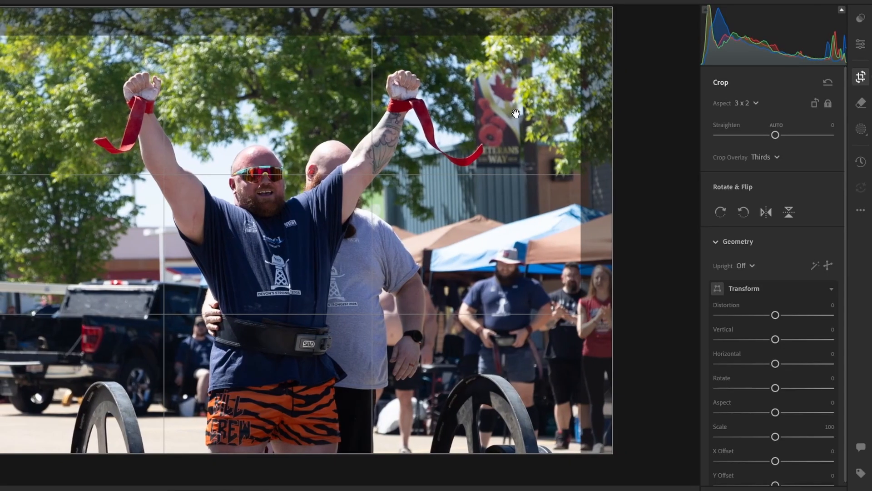
{"action": "left_click", "coordinate": [861, 47]}
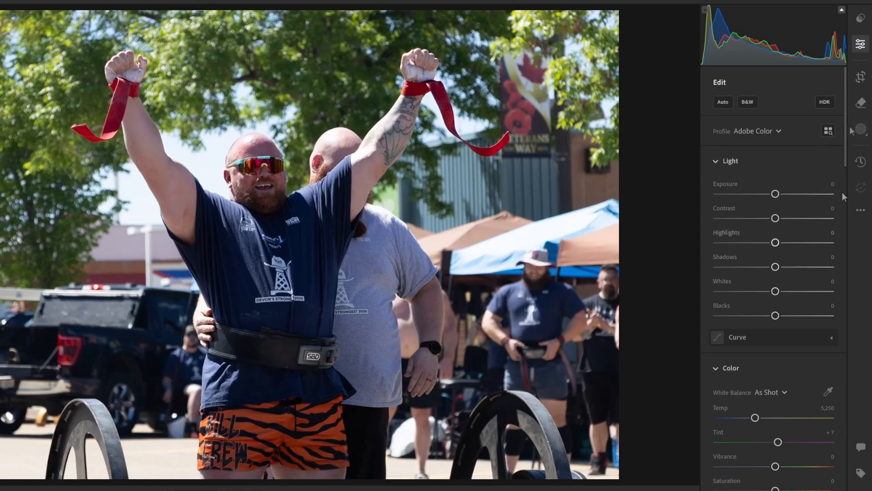
- Create a subject mask on the cropped photo and set its Highlights to -100
{"action": "left_click", "coordinate": [861, 128]}
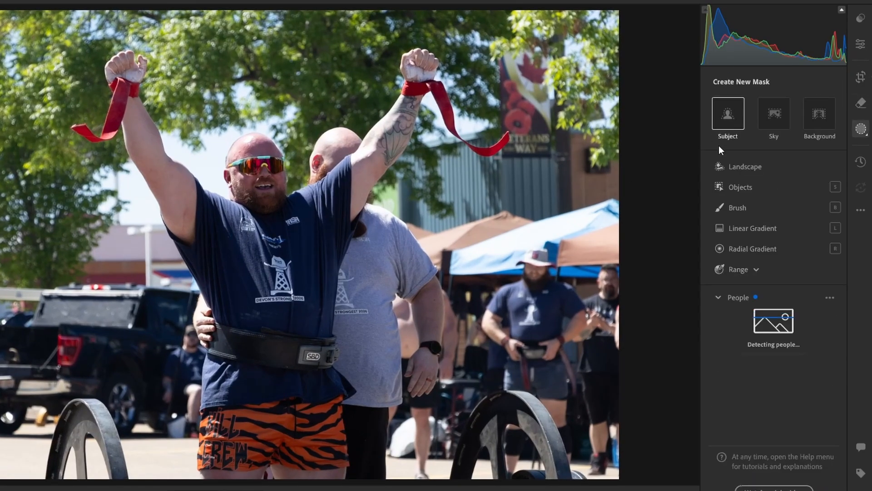
{"action": "left_click", "coordinate": [732, 115]}
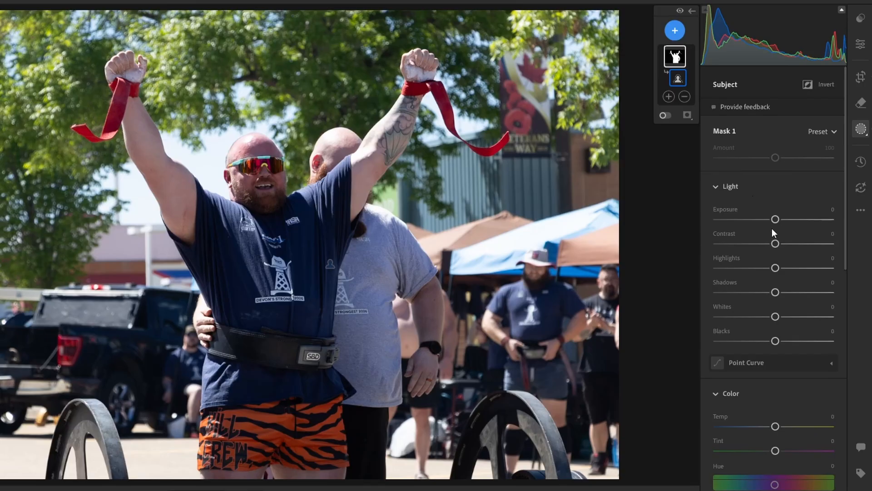
{"action": "mouse_move", "coordinate": [681, 57]}
{"action": "left_click_drag", "start_coordinate": [775, 268], "coordinate": [714, 278]}
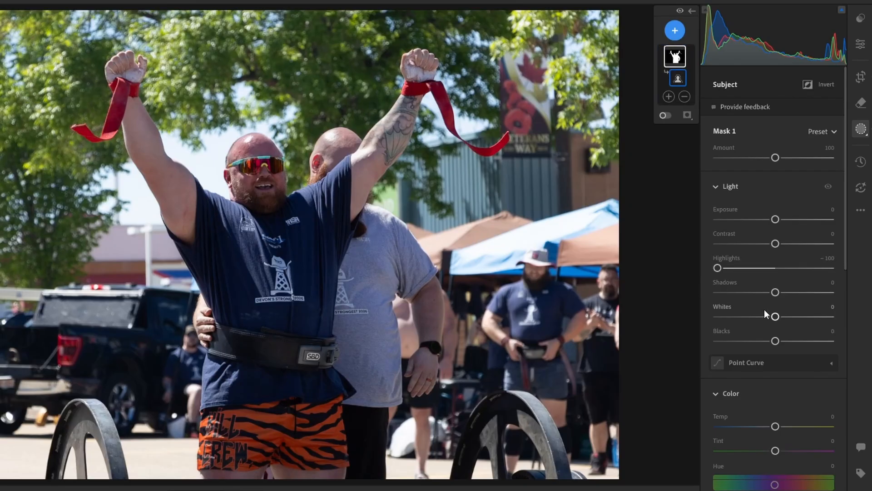